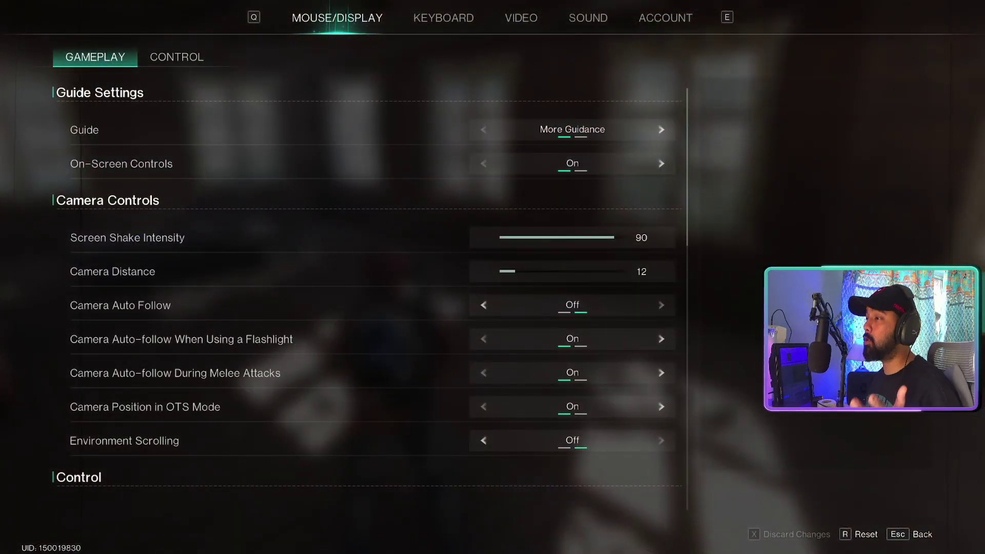
Review the video performance settings, from the overall graphics preset down to Detail.
{"action": "left_click", "coordinate": [522, 18]}
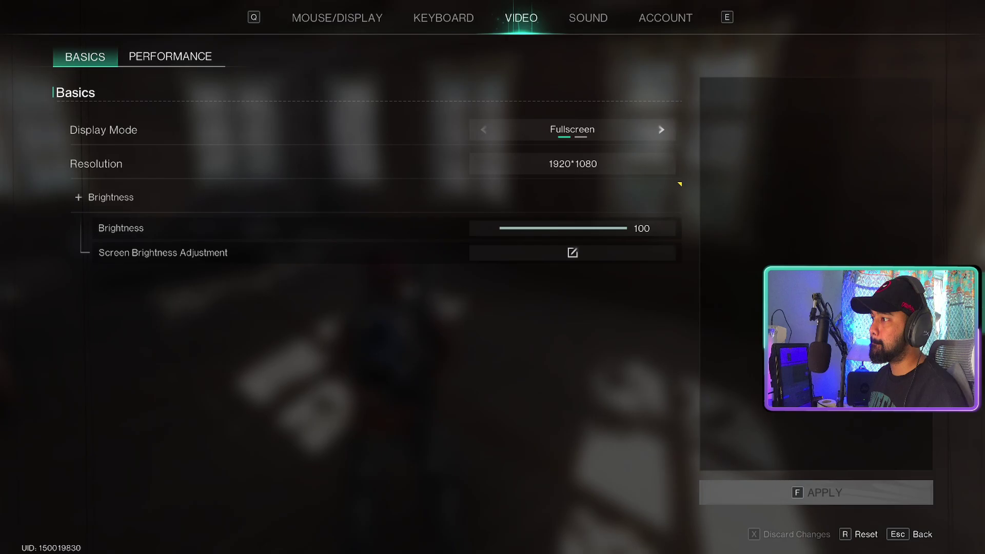
{"action": "left_click", "coordinate": [171, 57]}
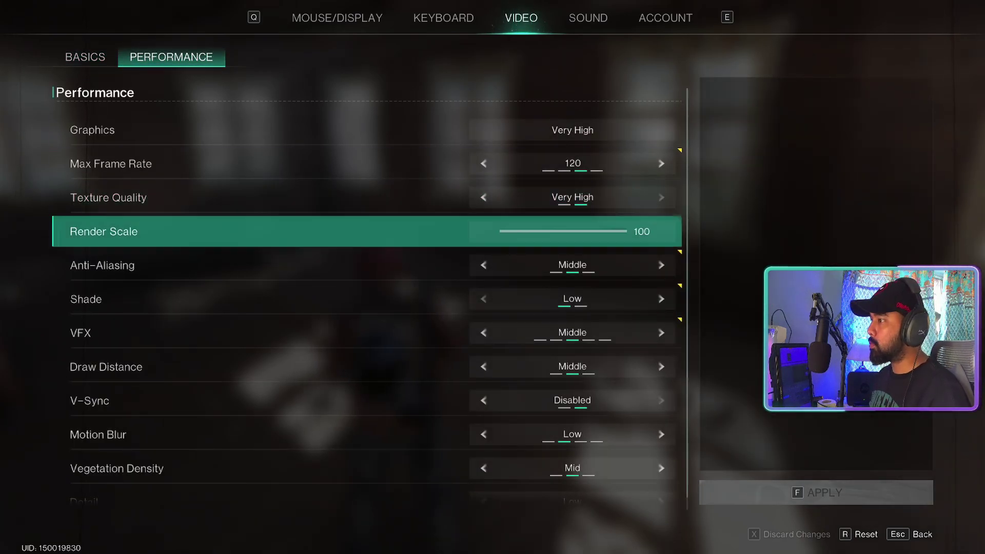
{"action": "scroll", "coordinate": [368, 385], "scroll_direction": "down", "scroll_amount": 2}
{"action": "scroll", "coordinate": [368, 386], "scroll_direction": "up", "scroll_amount": 2}
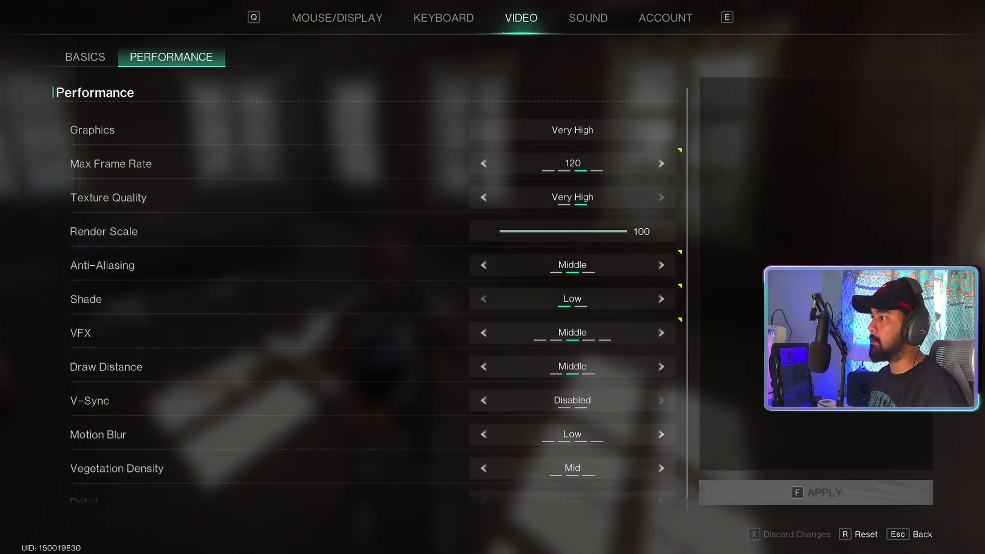
{"action": "scroll", "coordinate": [367, 292], "scroll_direction": "down", "scroll_amount": 1}
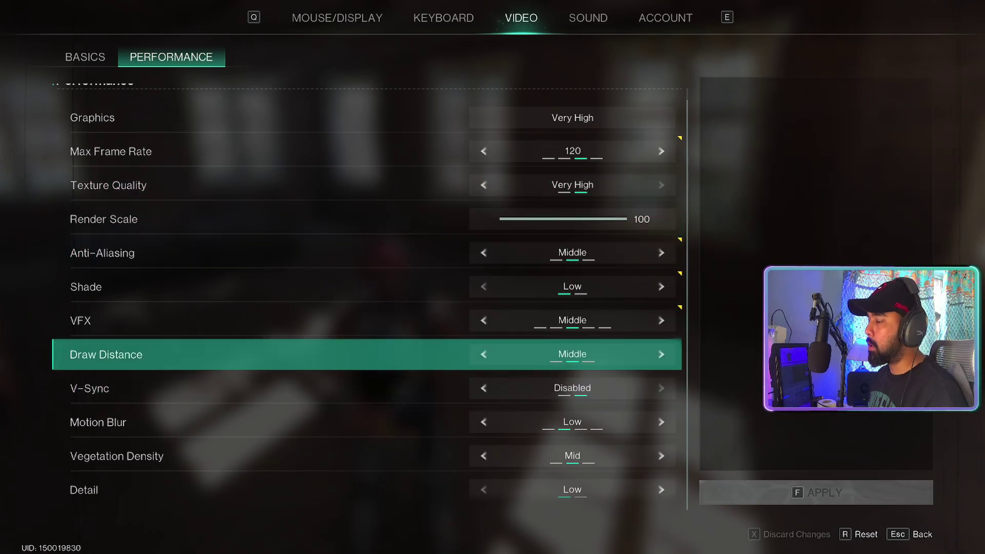
{"action": "scroll", "coordinate": [367, 354], "scroll_direction": "up", "scroll_amount": 1}
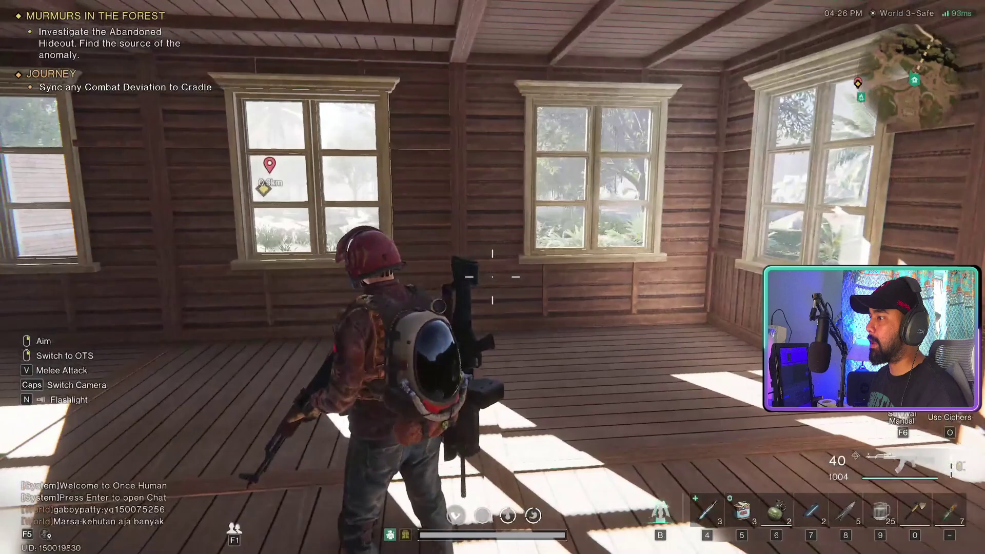
Open Task Manager to check the CPU load and exit the game.
{"action": "key", "text": "ctrl+shift+Escape"}
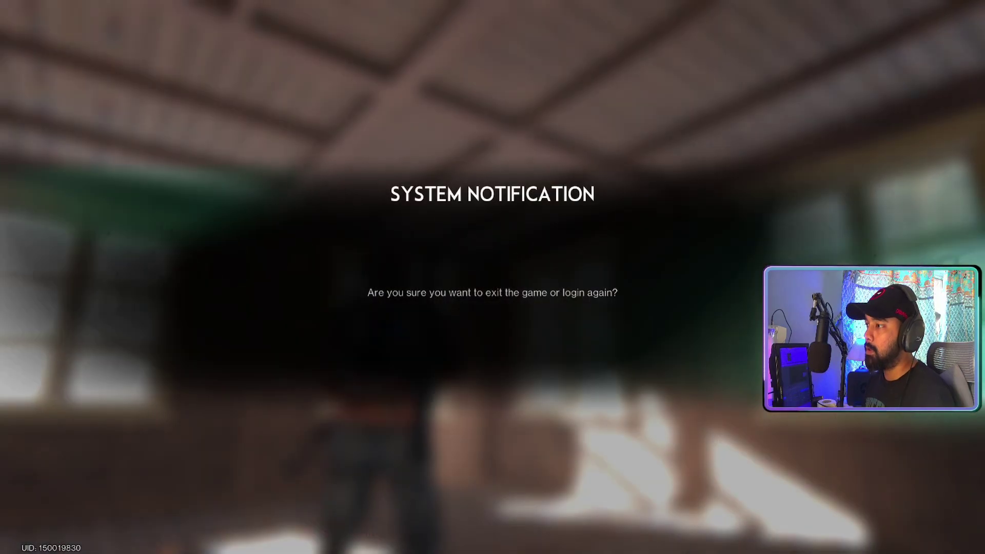
{"action": "key", "text": "f"}
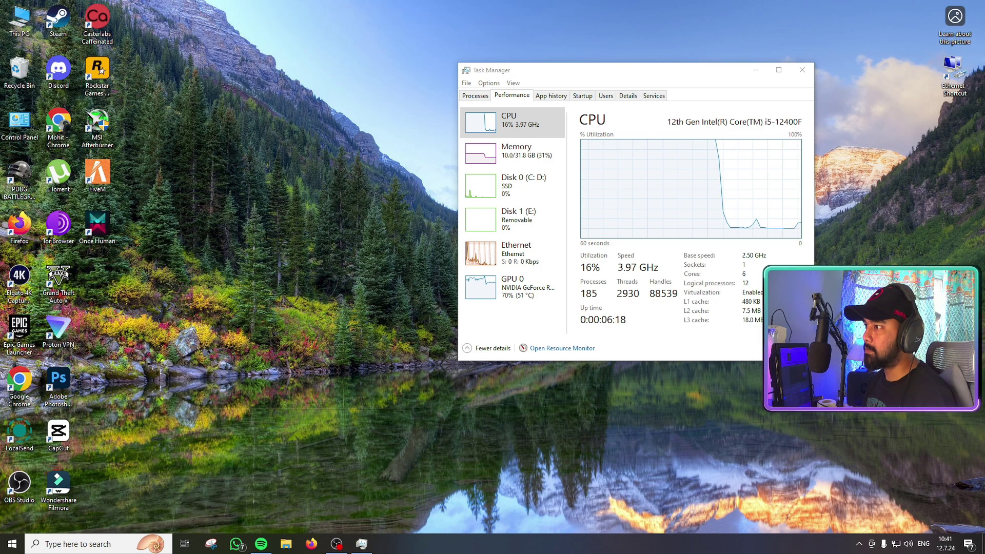
Switch to NVIDIA Control Panel and add ONCE_HUMAN.exe to the program-specific 3D settings.
{"action": "right_click", "coordinate": [282, 202]}
{"action": "left_click", "coordinate": [328, 283]}
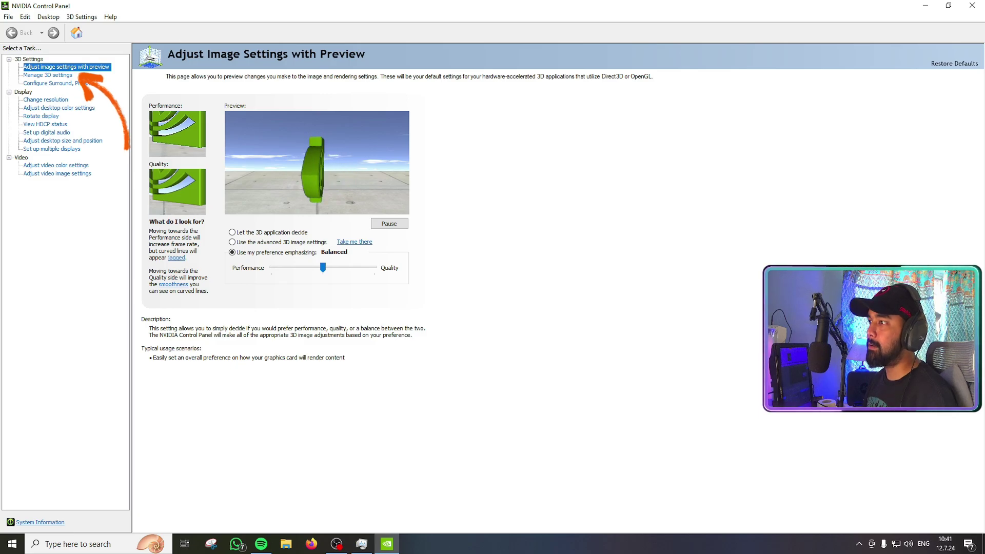
{"action": "left_click", "coordinate": [48, 75]}
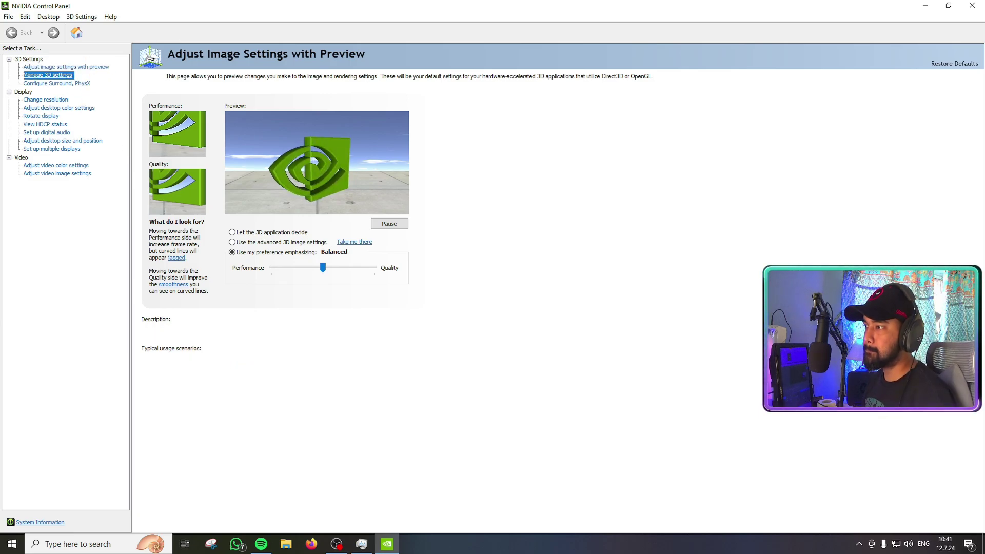
{"action": "left_click", "coordinate": [221, 123]}
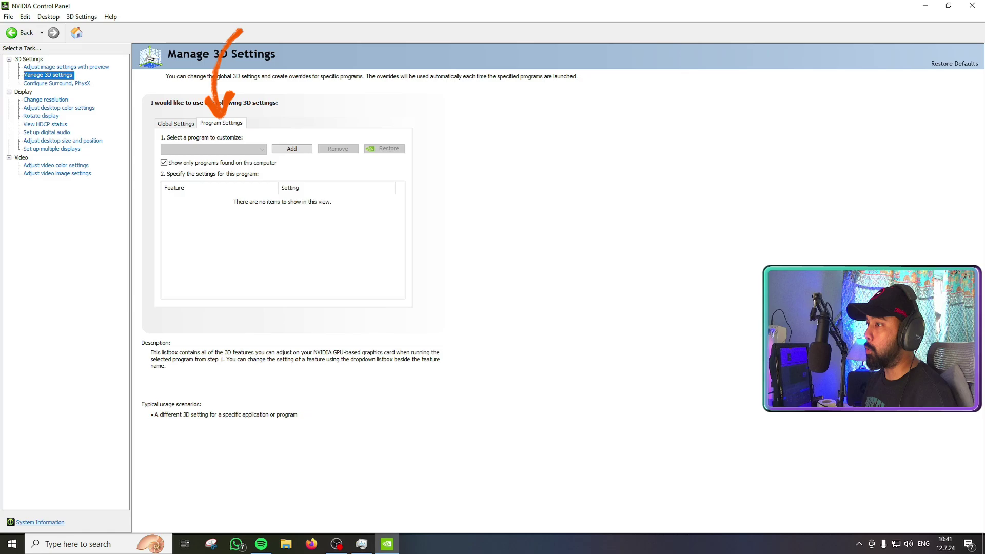
{"action": "left_click", "coordinate": [291, 149]}
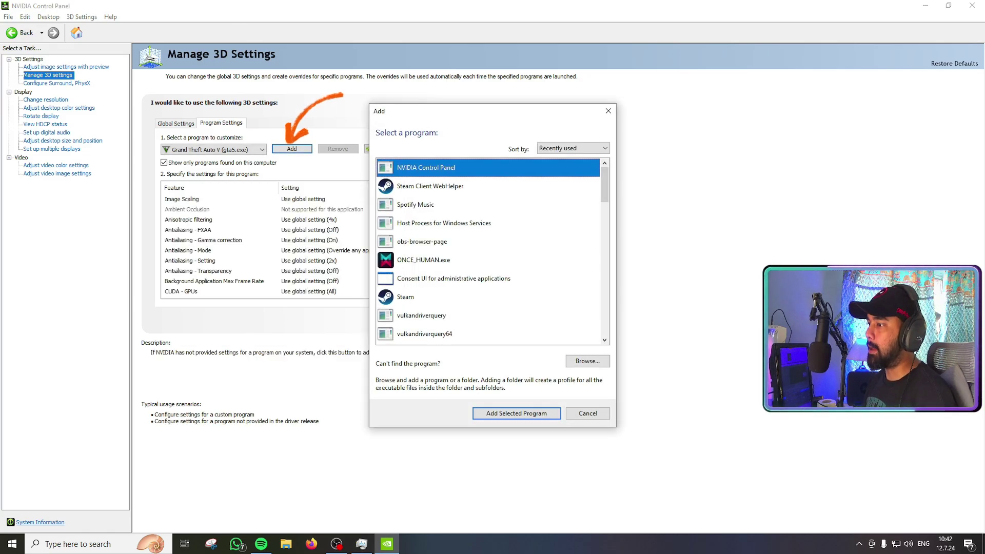
{"action": "left_click", "coordinate": [424, 260]}
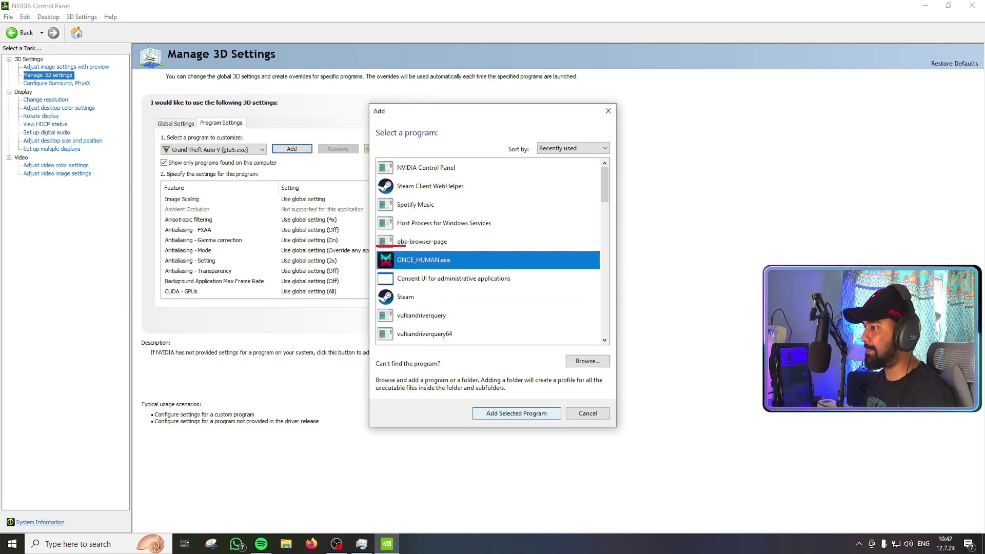
{"action": "left_click", "coordinate": [517, 414]}
Set the Max Frame Rate for ONCE_HUMAN.exe to 60 FPS and apply the change.
{"action": "scroll", "coordinate": [308, 240], "scroll_direction": "down", "scroll_amount": 4}
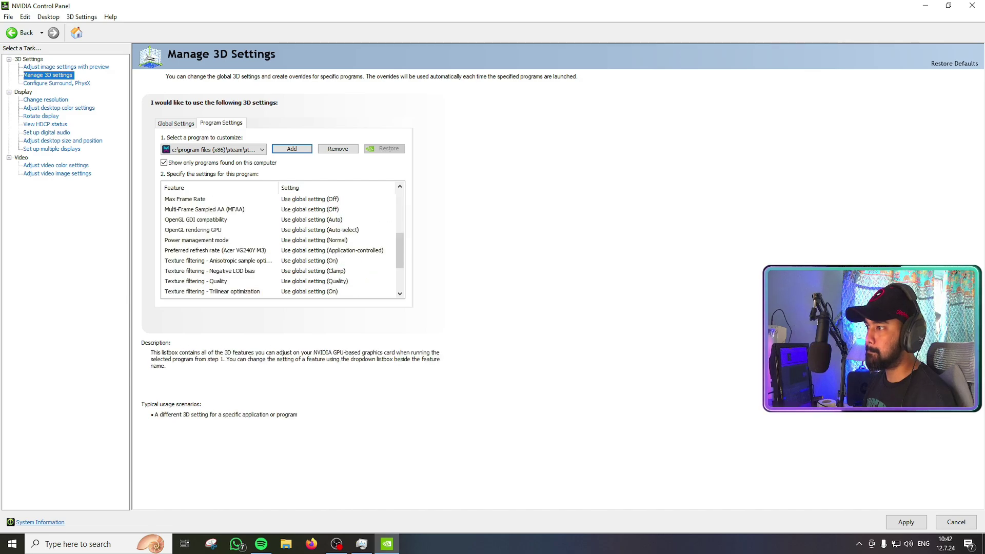
{"action": "scroll", "coordinate": [282, 241], "scroll_direction": "down", "scroll_amount": 2}
{"action": "scroll", "coordinate": [282, 241], "scroll_direction": "up", "scroll_amount": 3}
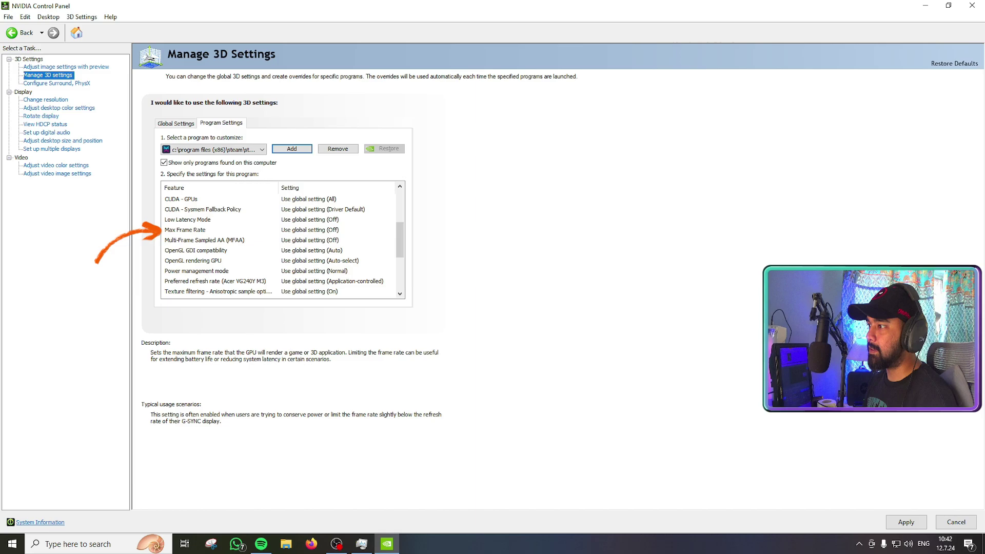
{"action": "left_click", "coordinate": [336, 230]}
{"action": "left_click", "coordinate": [336, 230]}
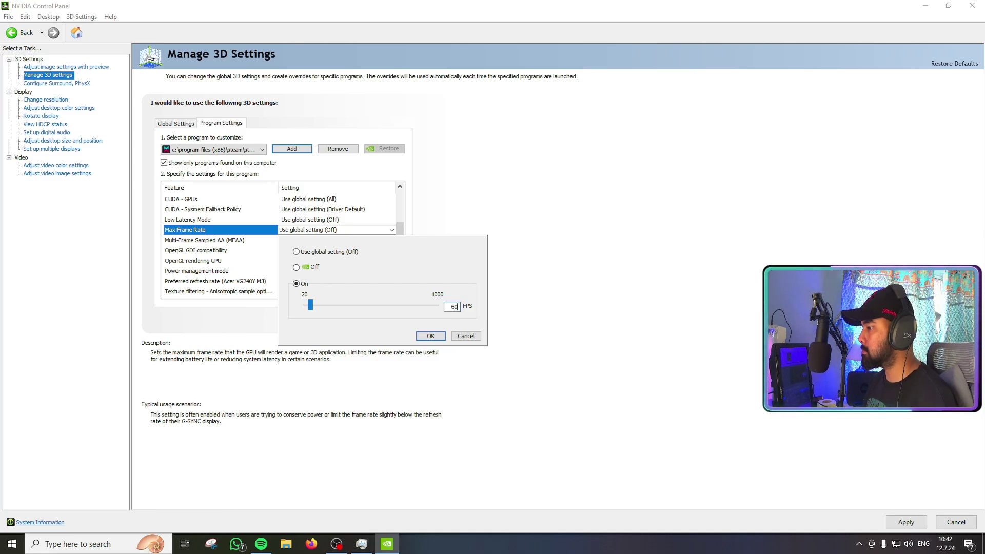
{"action": "key", "text": "Return"}
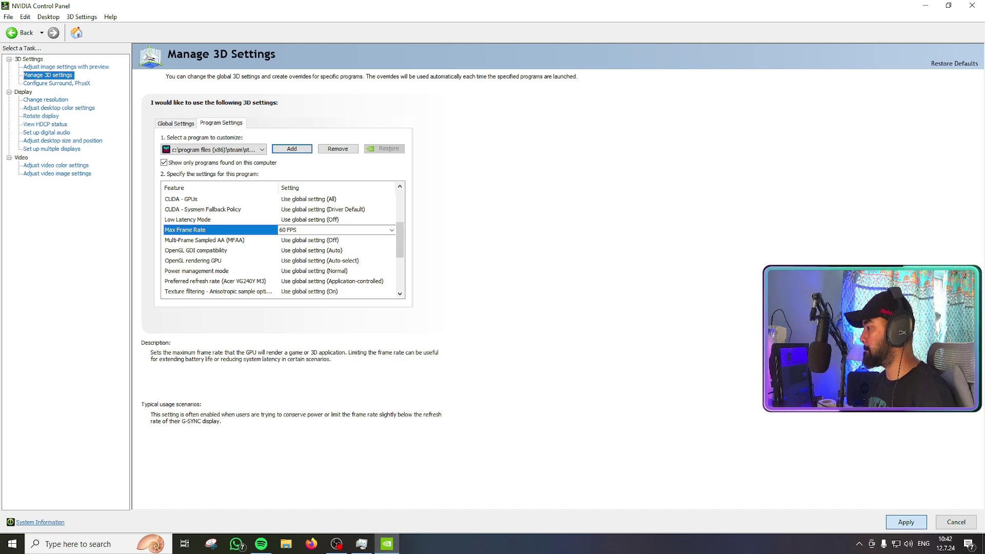
{"action": "left_click", "coordinate": [906, 522]}
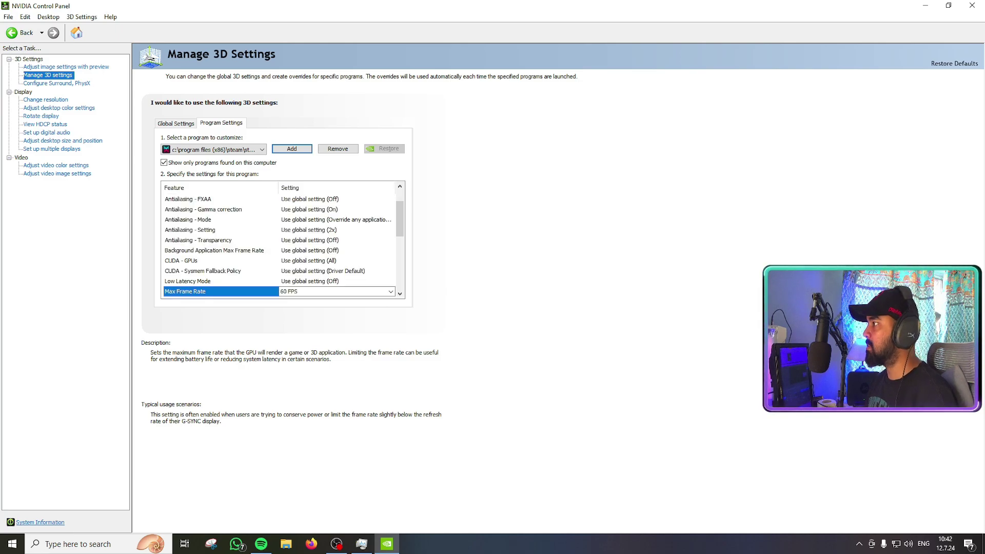
Return to the desktop, refresh it and launch Once Human again.
{"action": "key", "text": "super+d"}
{"action": "right_click", "coordinate": [422, 282]}
{"action": "left_click", "coordinate": [449, 313]}
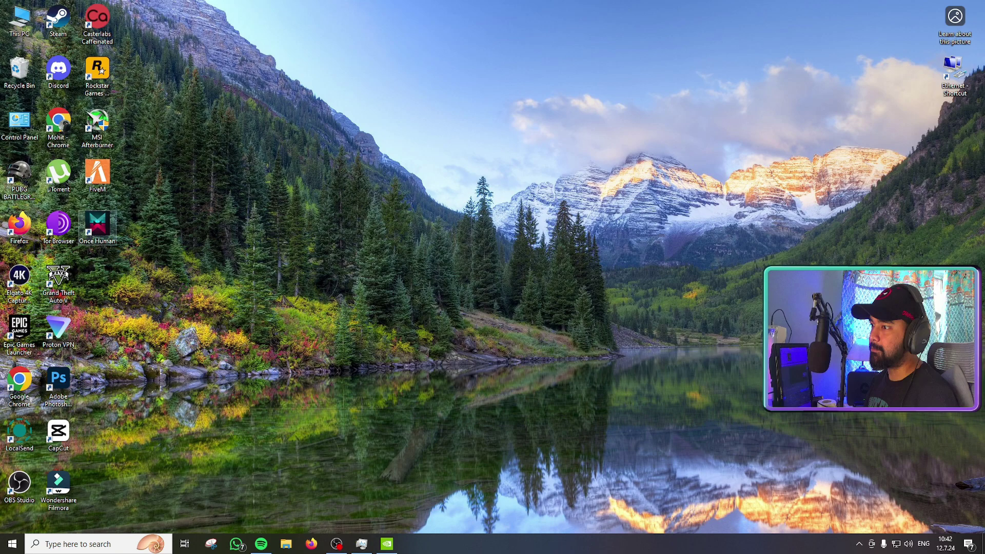
{"action": "double_click", "coordinate": [98, 225]}
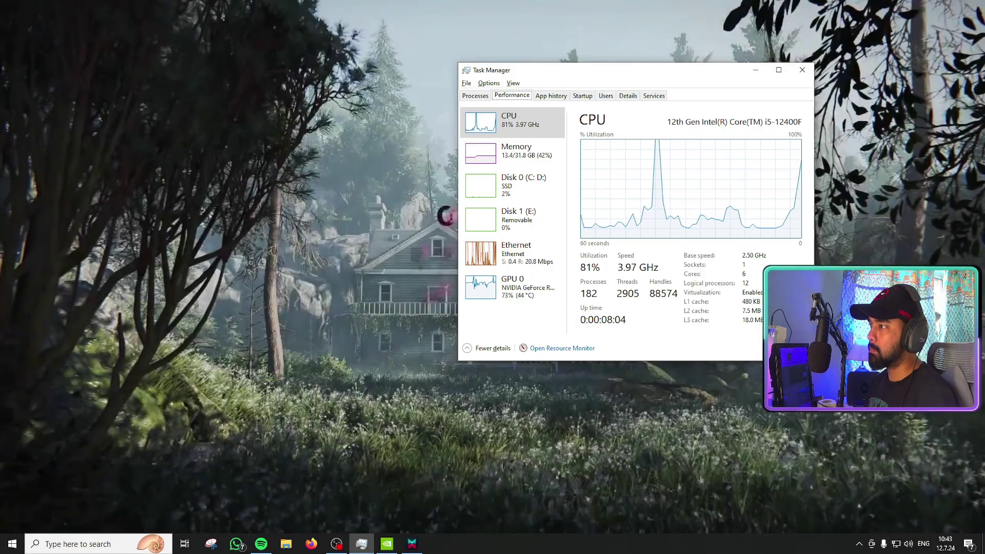
Check the CPU load in Task Manager before and after walking the character through the rooms of the house.
{"action": "key", "text": "super+a"}
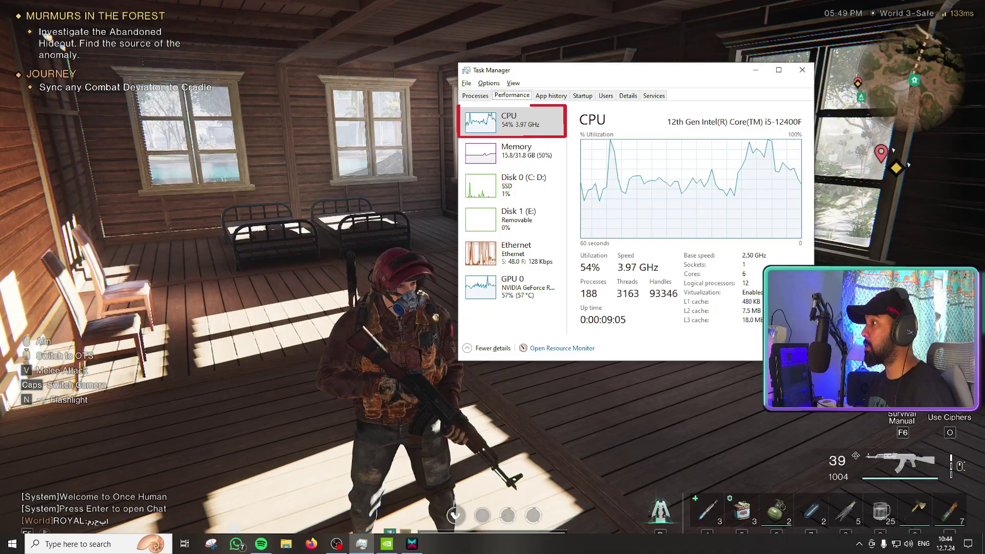
{"action": "key", "text": "alt+Tab"}
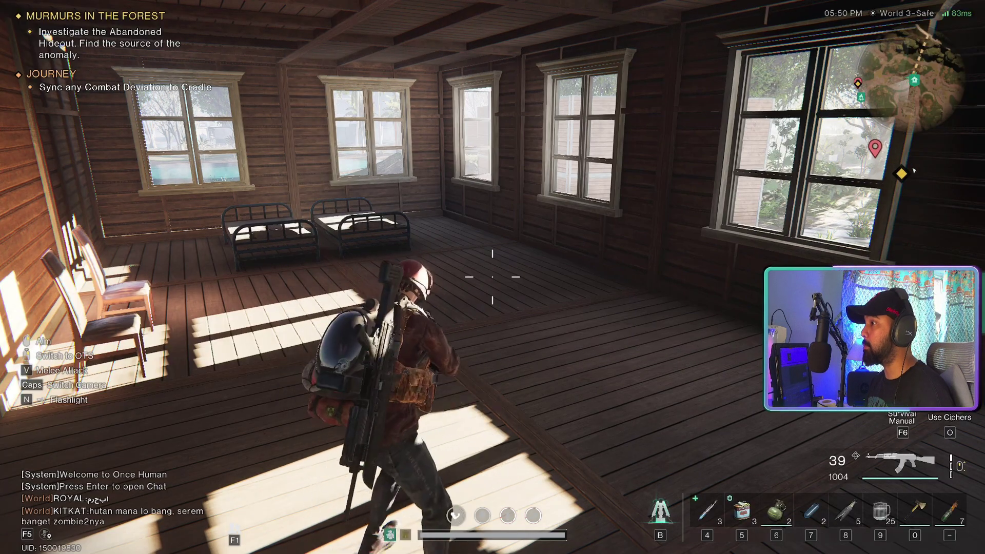
{"action": "left_click", "coordinate": [493, 277]}
{"action": "key", "text": "w"}
{"action": "key", "text": "w"}
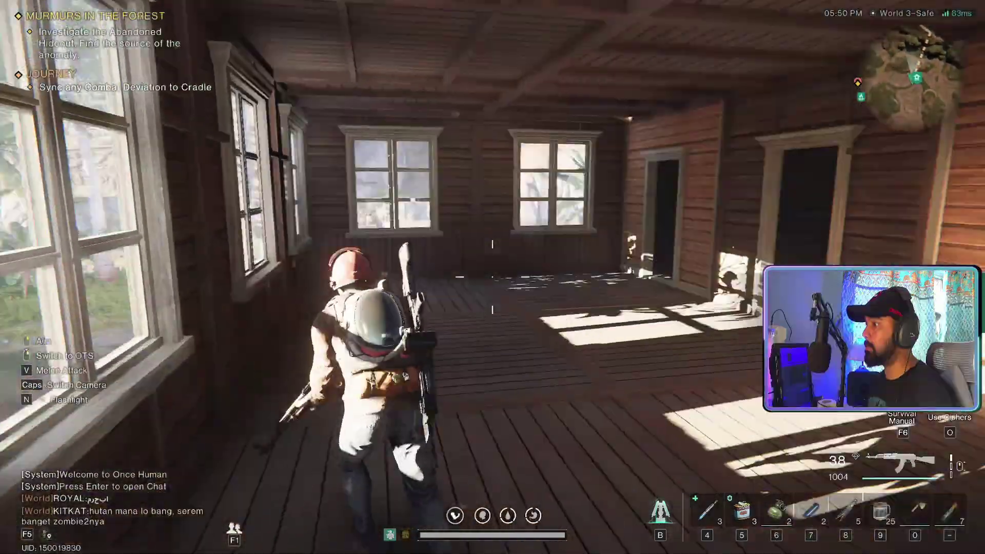
{"action": "key", "text": "w"}
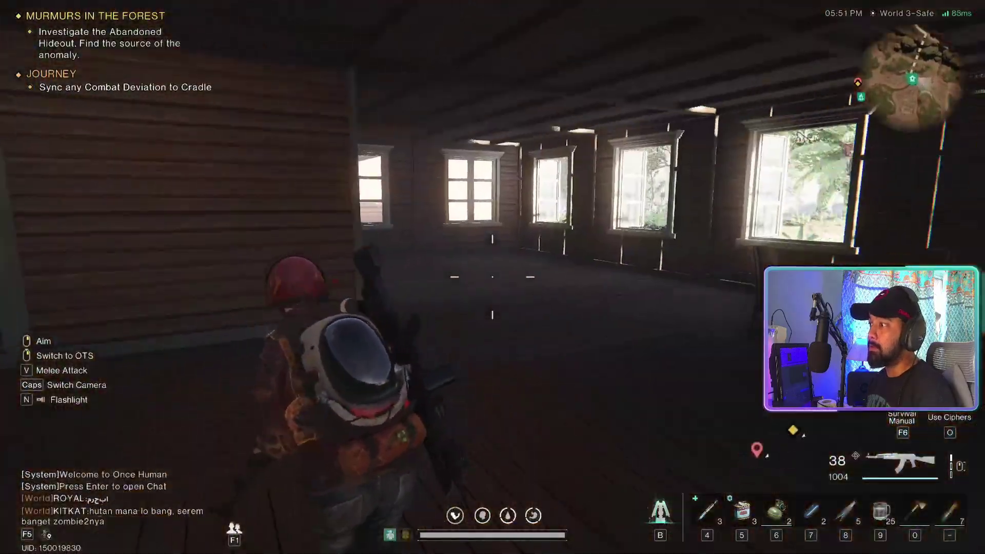
{"action": "key", "text": "w"}
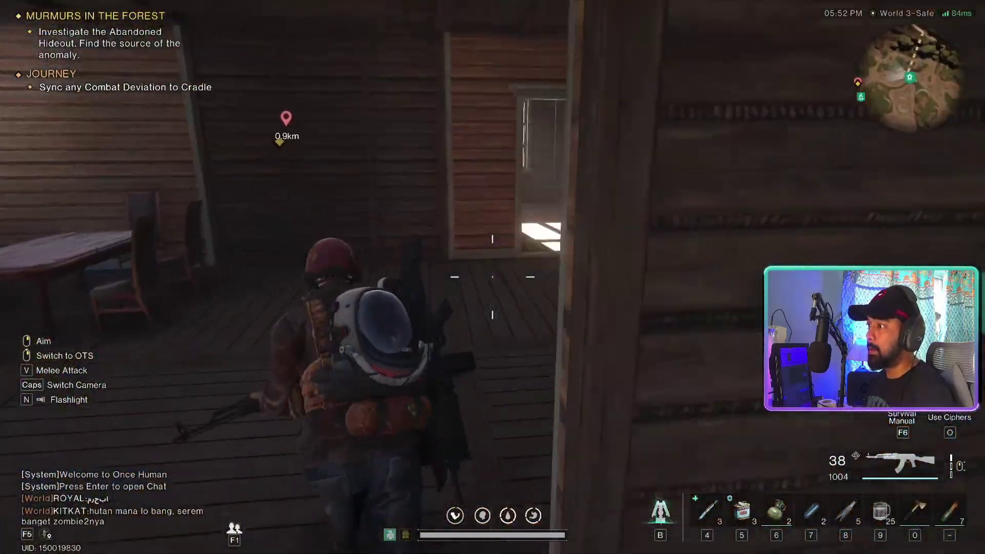
{"action": "key", "text": "w"}
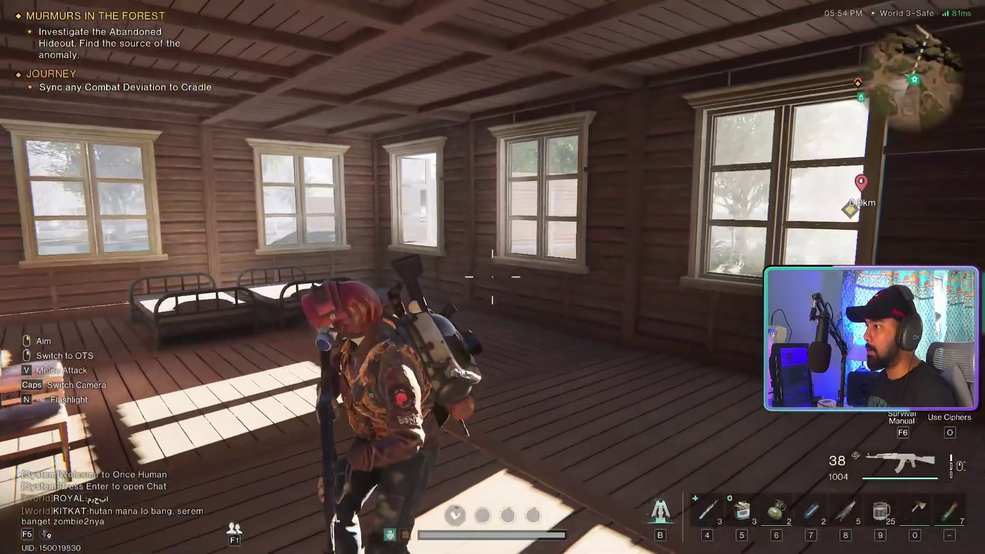
{"action": "key", "text": "alt+Tab"}
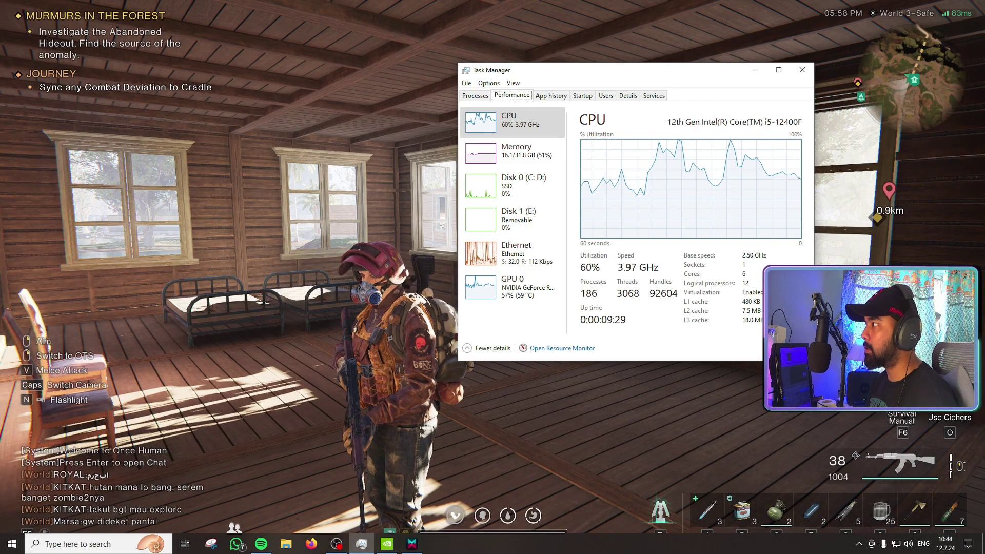
{"action": "key", "text": "alt+Tab"}
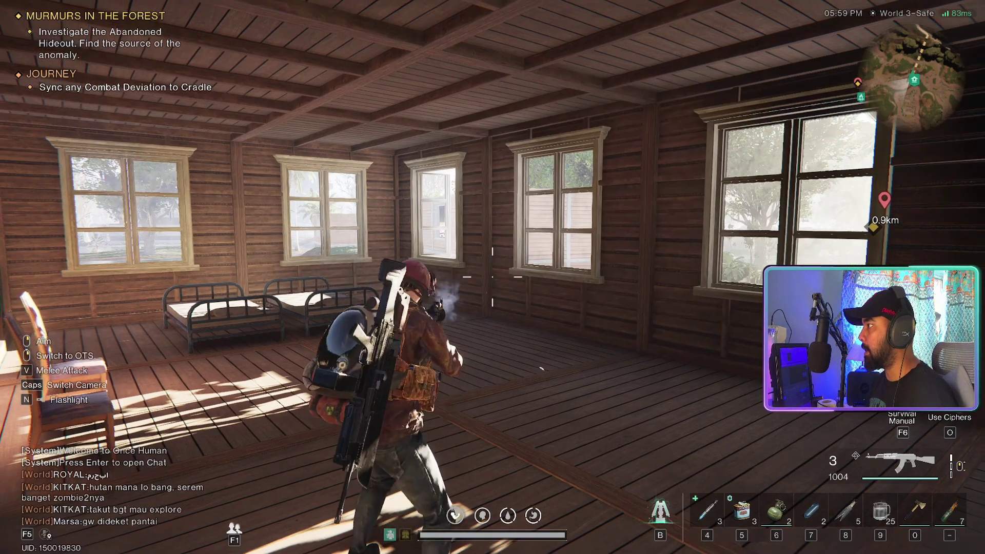
Set Anti-Aliasing, VFX and Detail to Very High in the game's video performance settings, apply the changes and return to the game.
{"action": "key", "text": "Escape"}
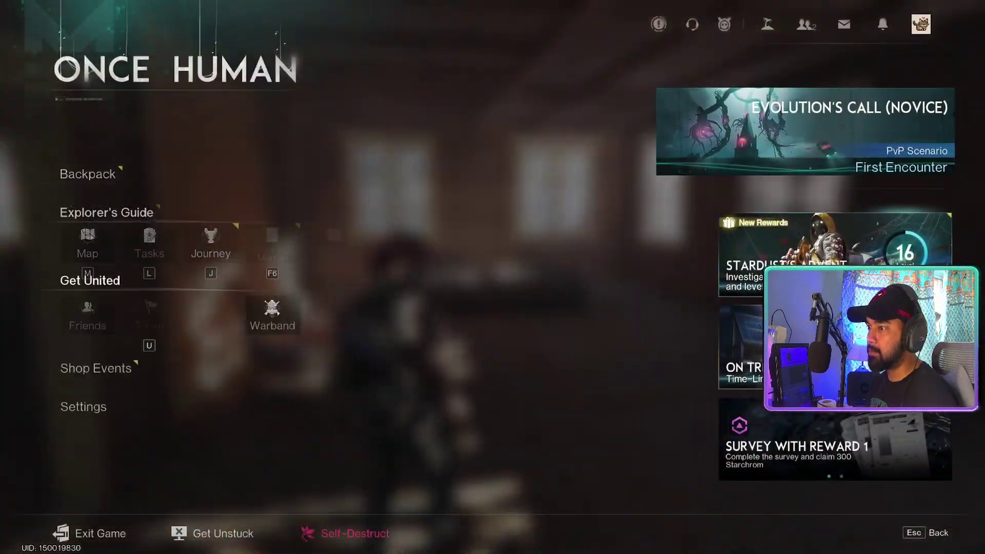
{"action": "mouse_move", "coordinate": [83, 328]}
{"action": "left_click", "coordinate": [88, 353]}
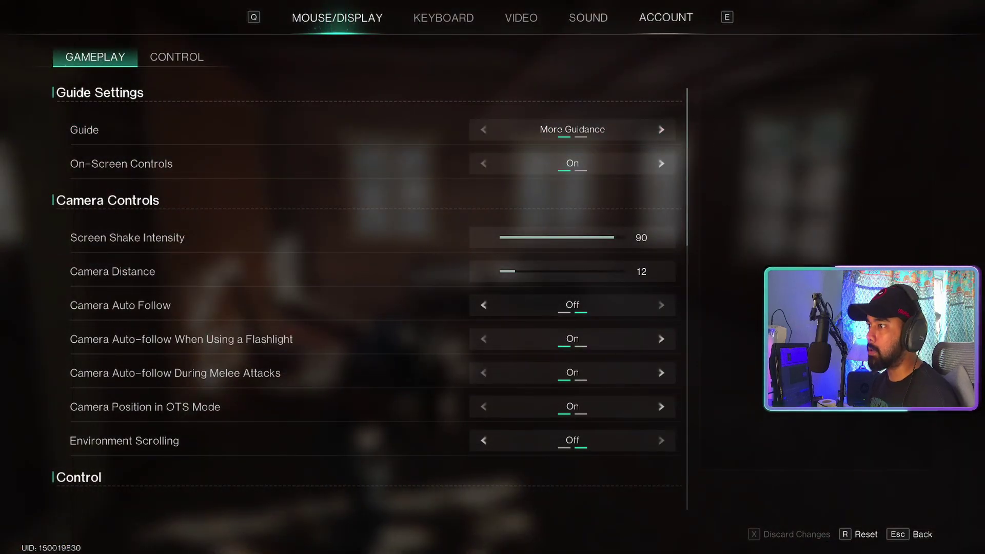
{"action": "left_click", "coordinate": [587, 18]}
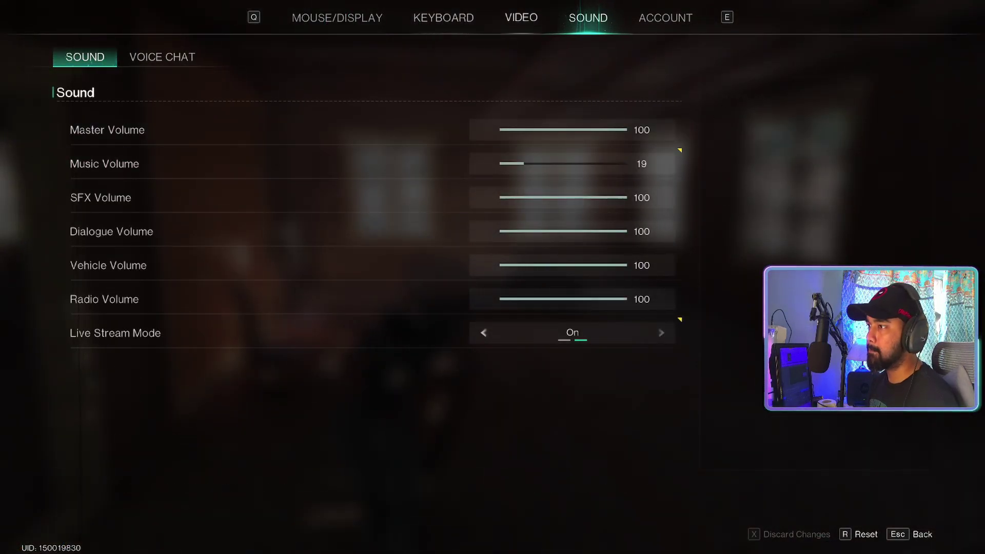
{"action": "left_click", "coordinate": [521, 18]}
{"action": "left_click", "coordinate": [171, 57]}
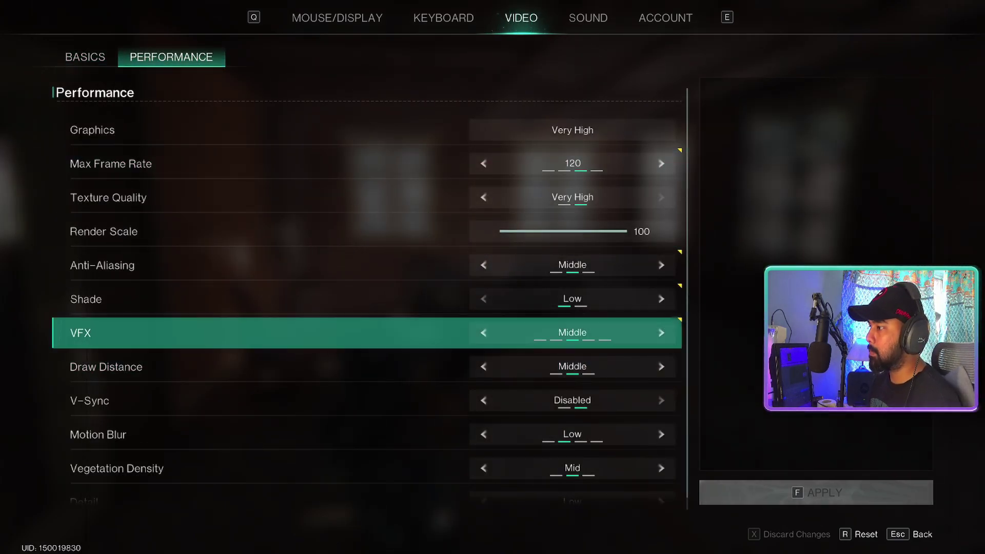
{"action": "left_click", "coordinate": [661, 265]}
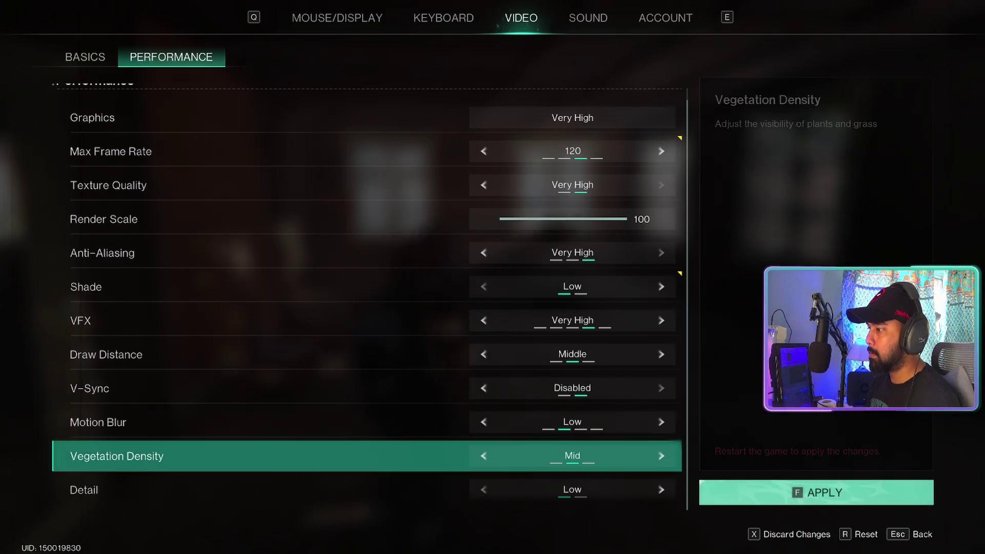
{"action": "left_click", "coordinate": [661, 490]}
{"action": "left_click", "coordinate": [816, 493]}
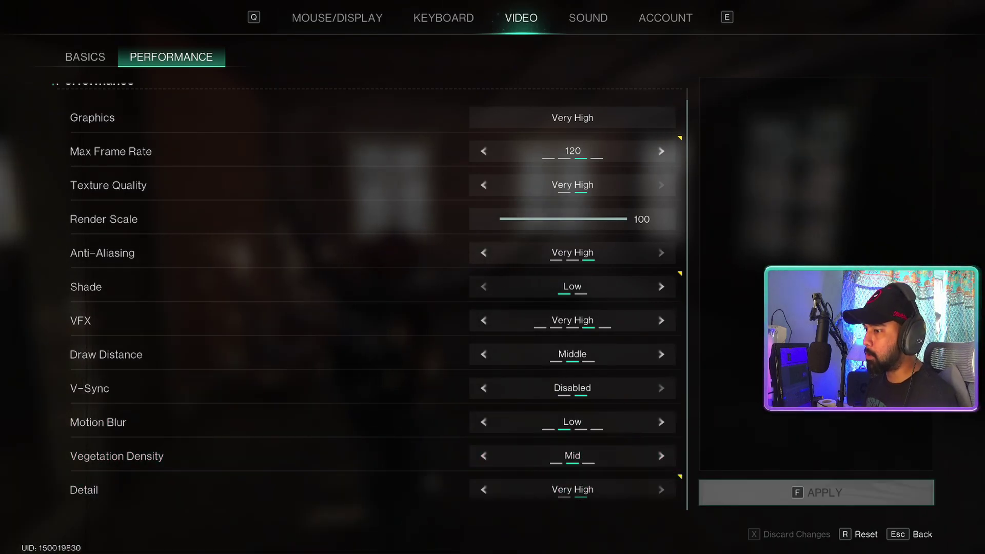
{"action": "key", "text": "Escape"}
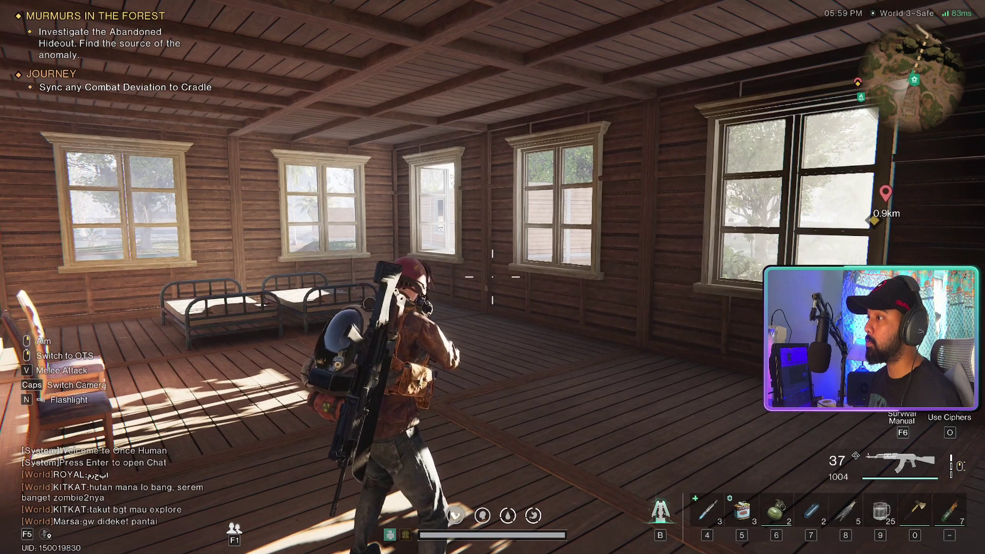
Have the character perform the Take A Bow emote.
{"action": "key", "text": "b"}
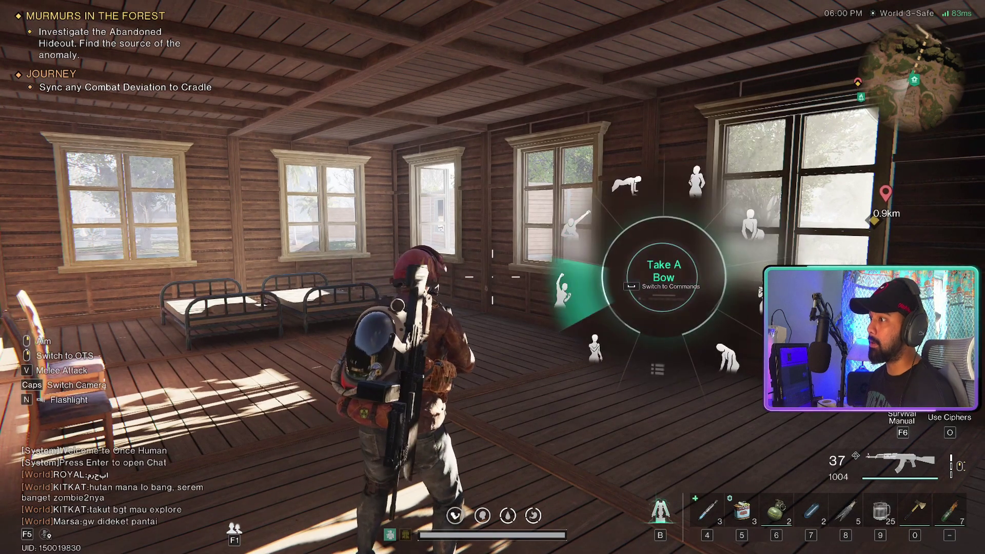
{"action": "key", "text": "t"}
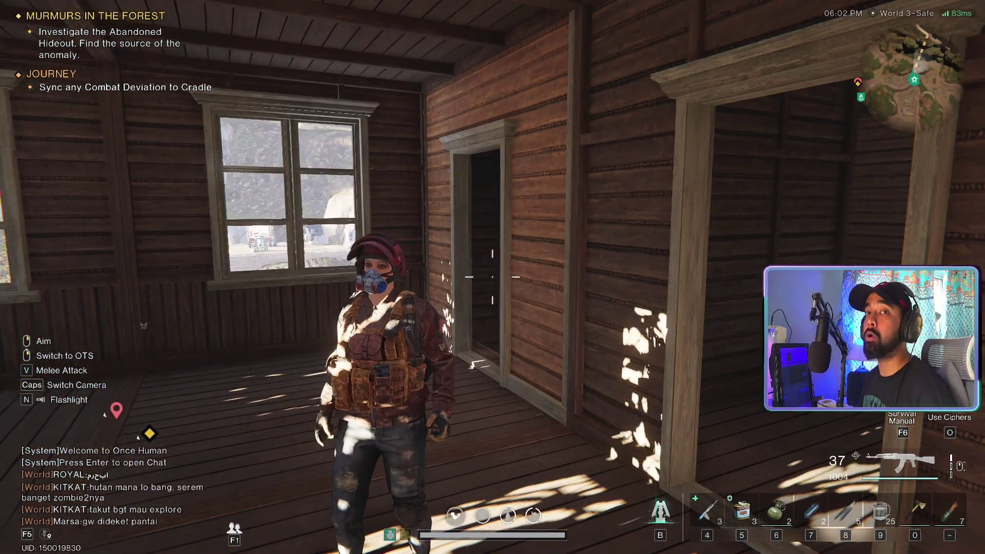
{"action": "key", "text": "t"}
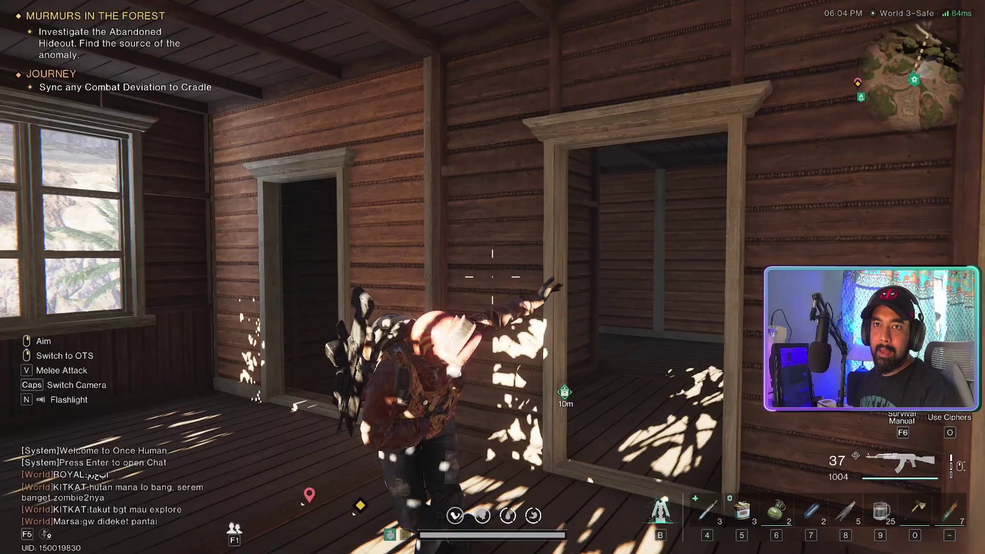
{"action": "key", "text": "w"}
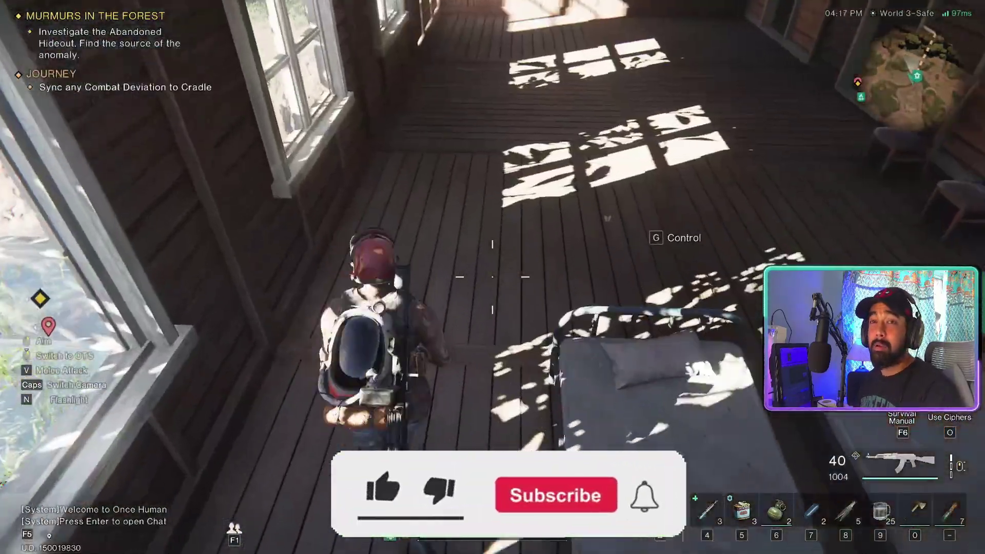
{"action": "key", "text": "w"}
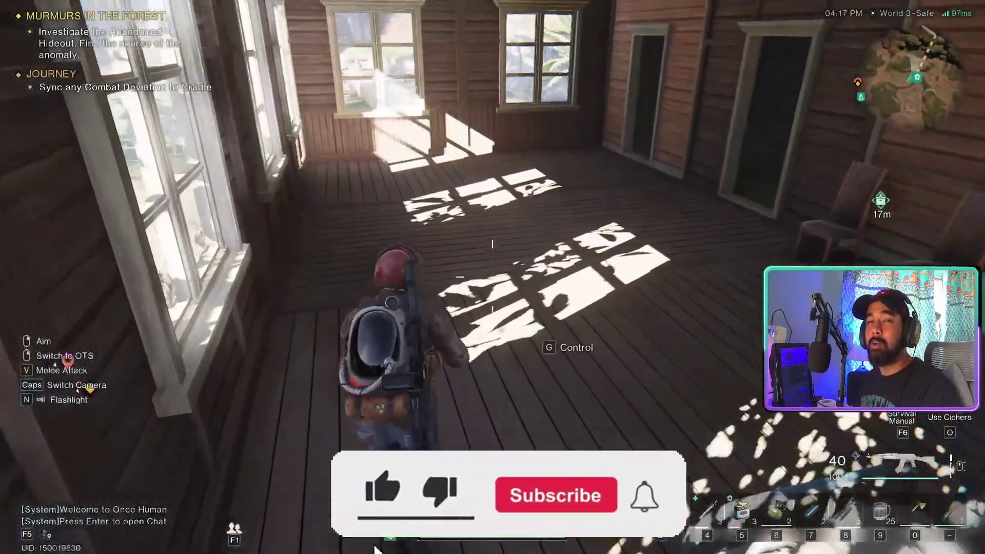